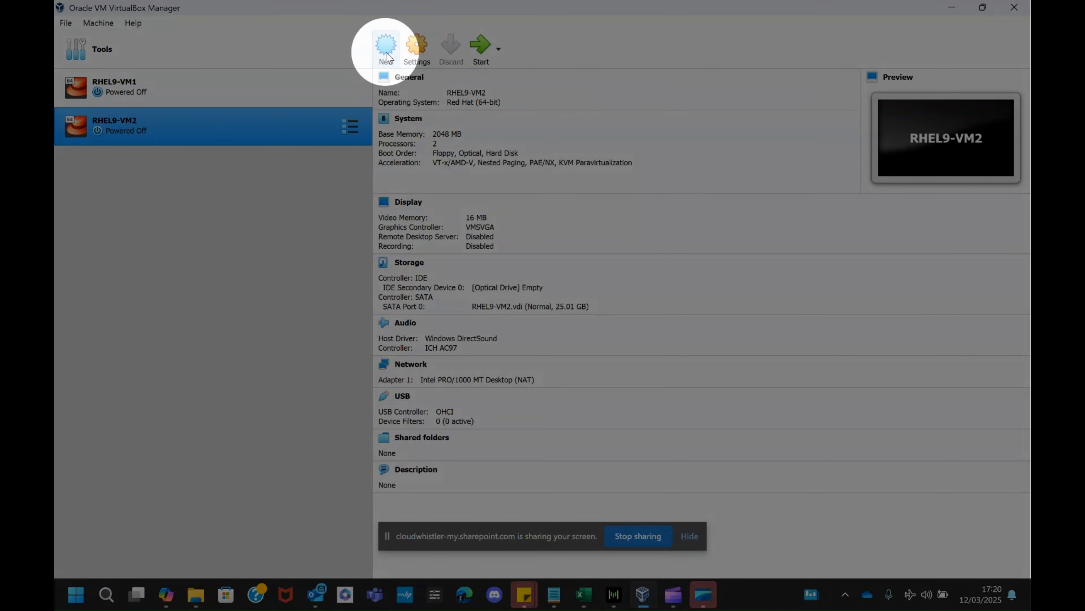
# Step: Start creating a new virtual machine and name it RHEL9-VM3
pyautogui.click(386, 53)
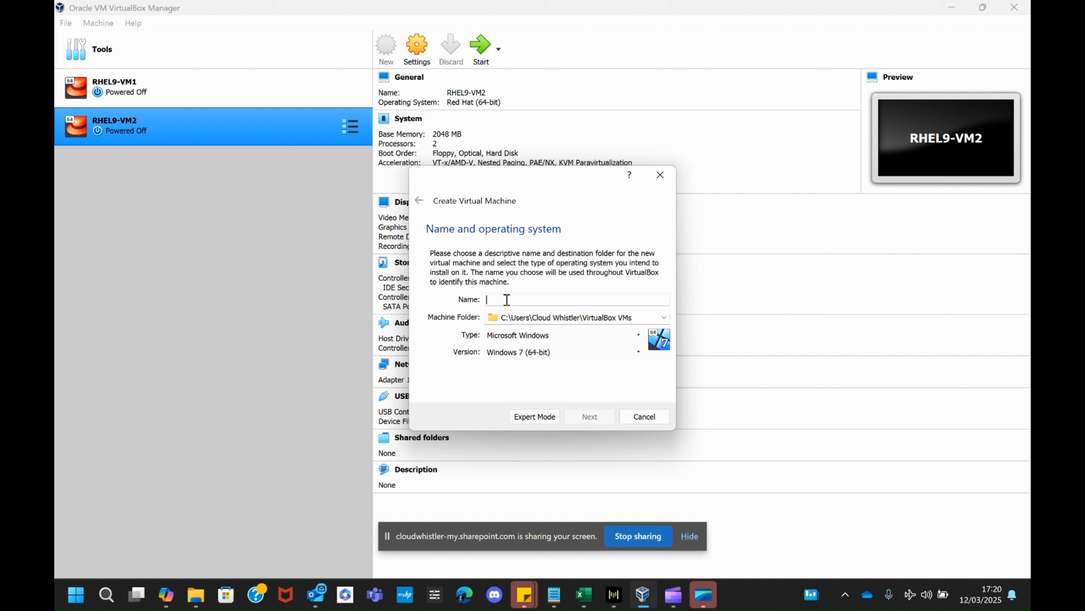
pyautogui.write('RHEL')
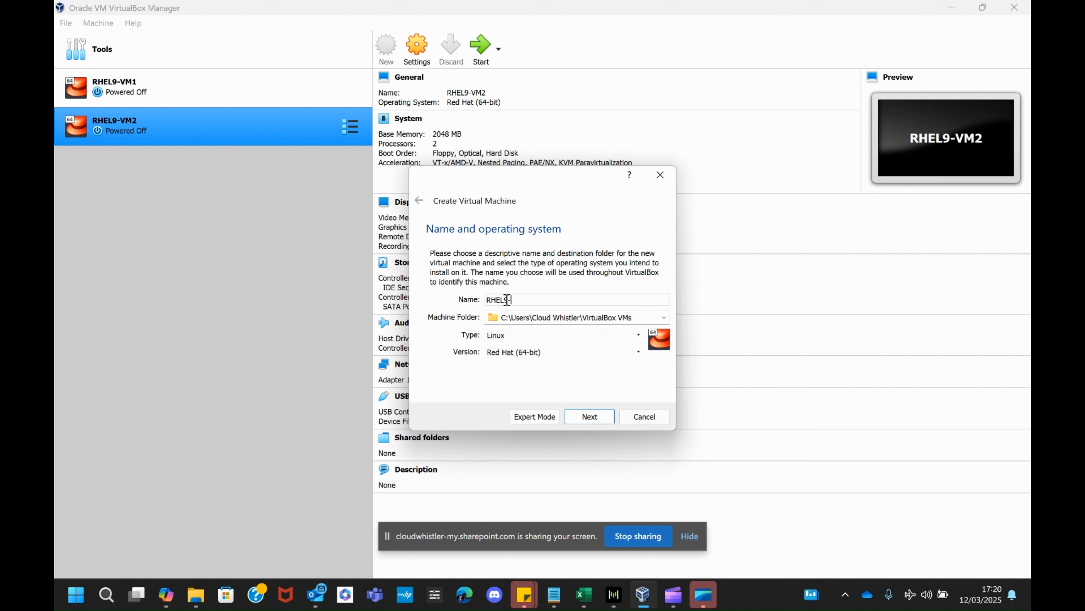
pyautogui.write('9-VM3')
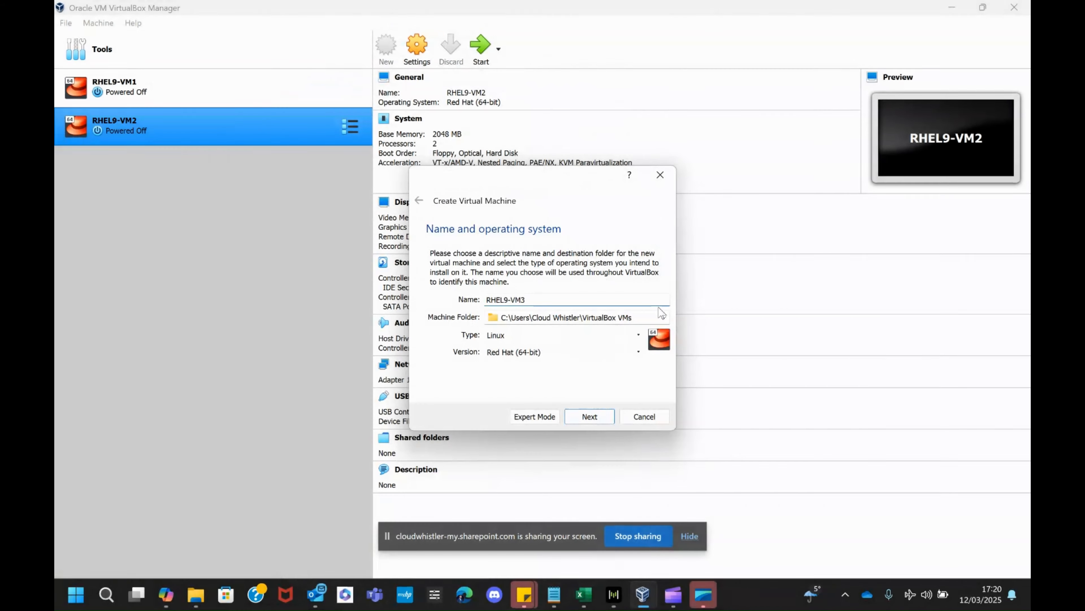
# Step: Browse for a different machine folder and create a new folder at the root of the Windows (C:) drive
pyautogui.click(664, 319)
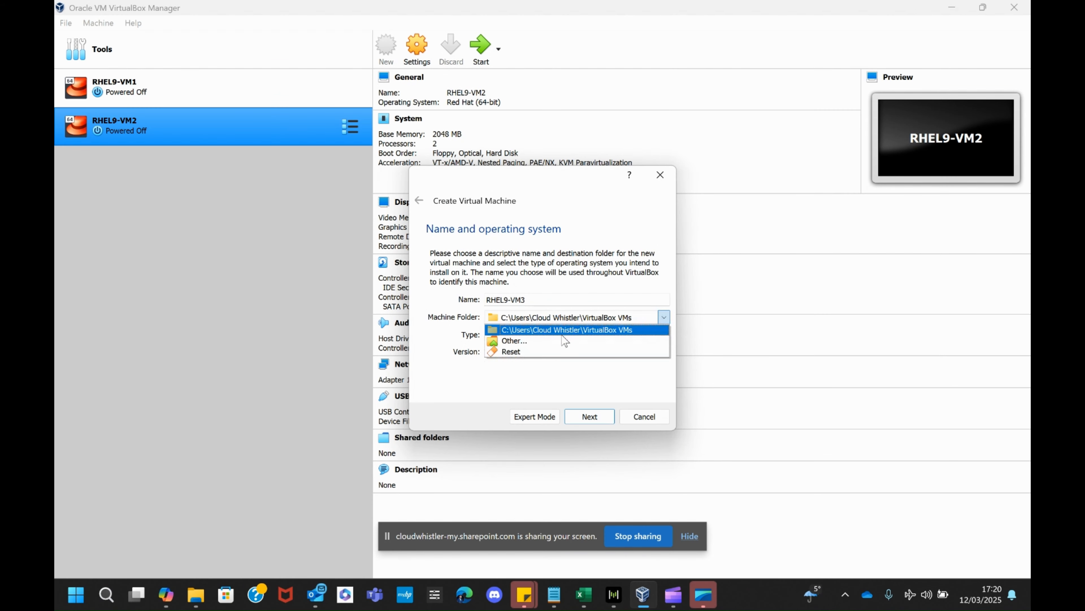
pyautogui.click(555, 342)
pyautogui.scroll(-3, 492, 333)
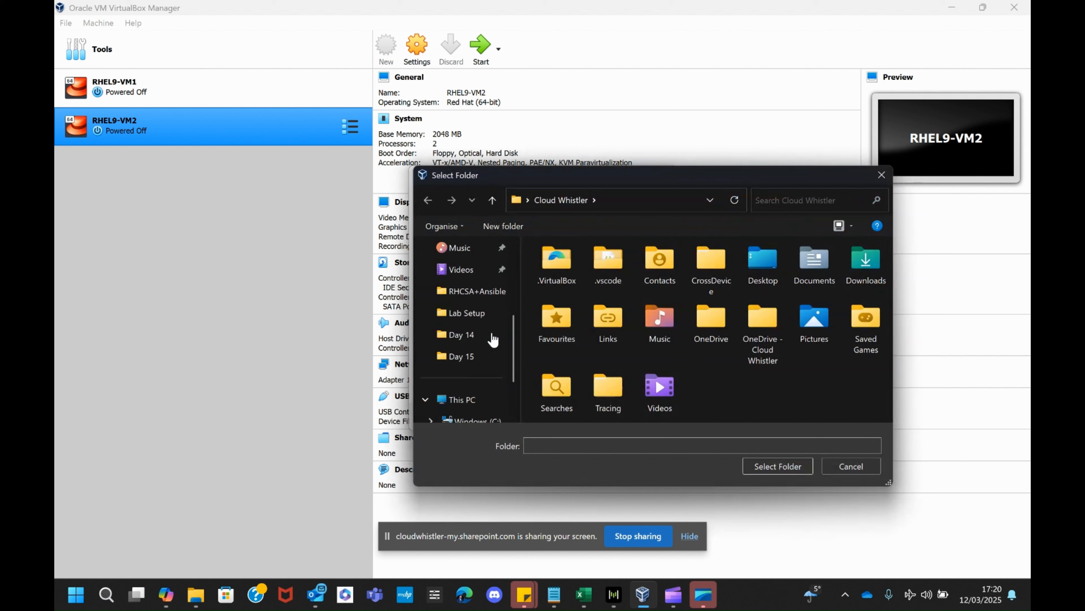
pyautogui.click(465, 406)
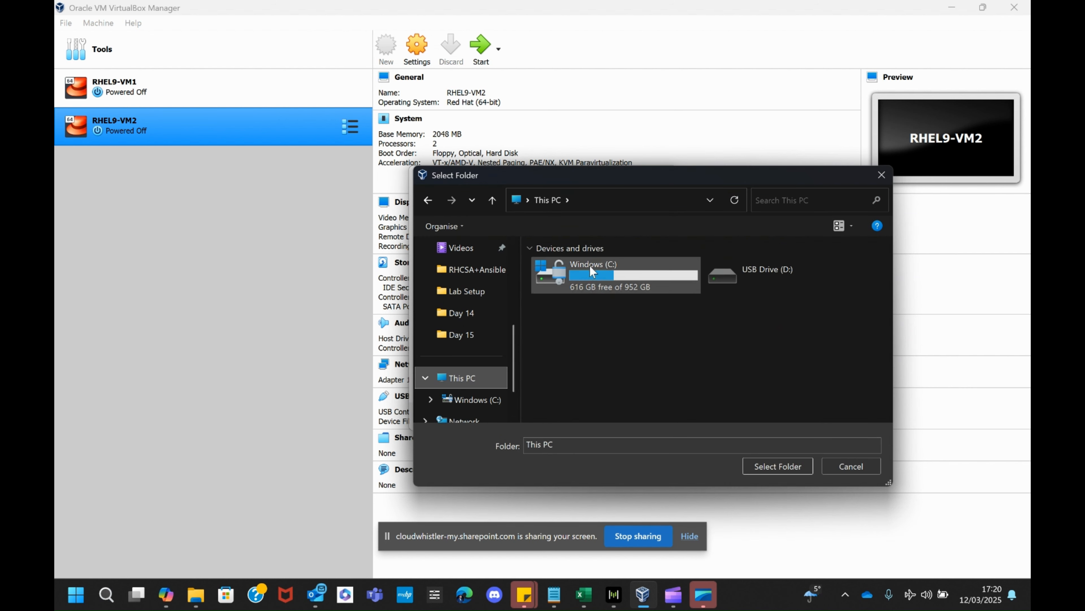
pyautogui.doubleClick(601, 278)
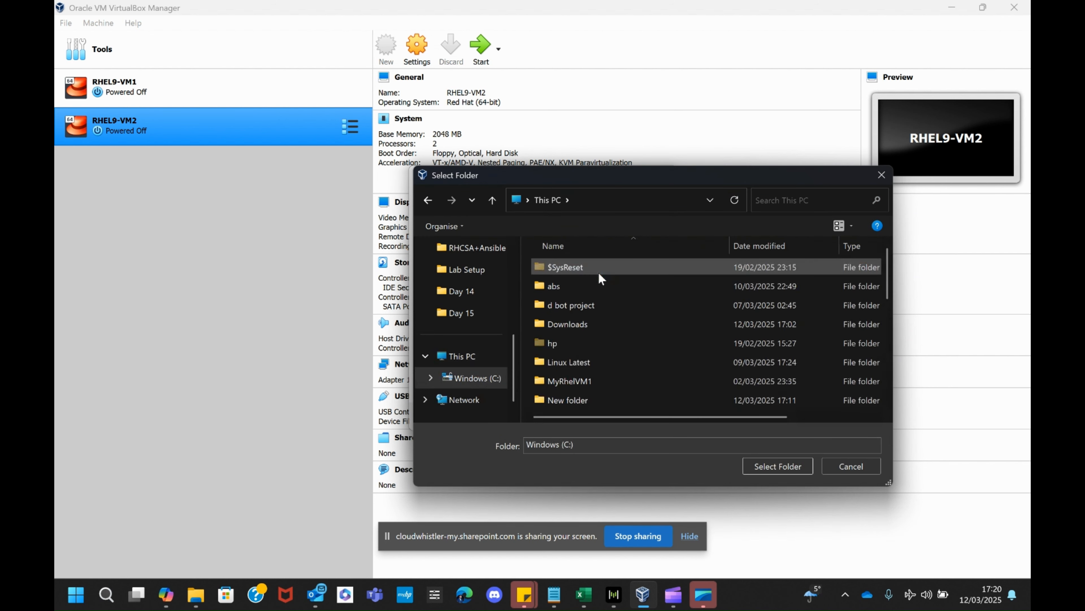
pyautogui.rightClick(728, 342)
pyautogui.moveTo(797, 517)
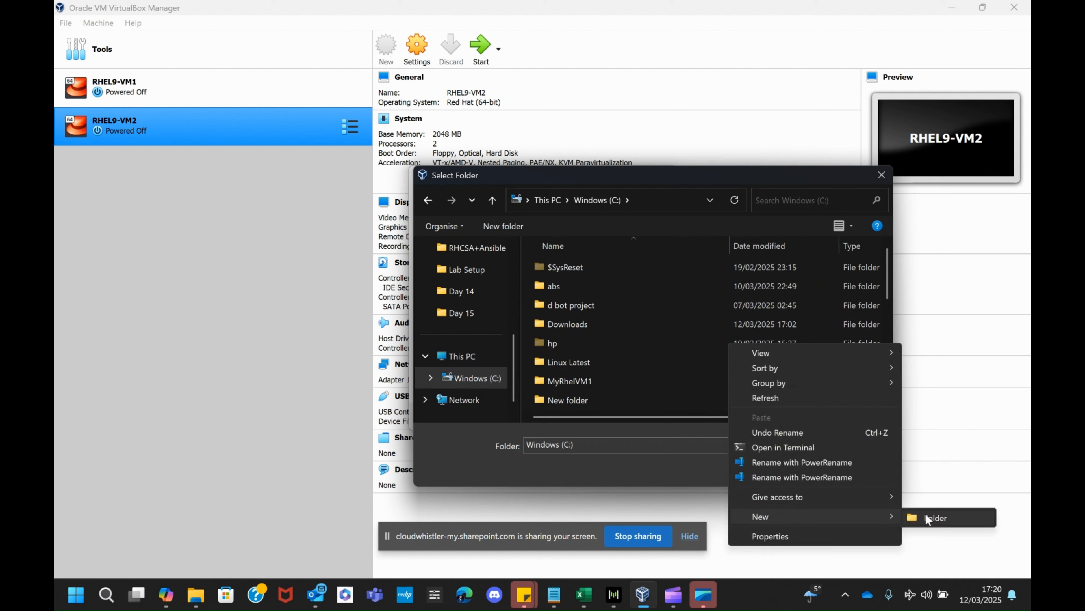
pyautogui.click(937, 517)
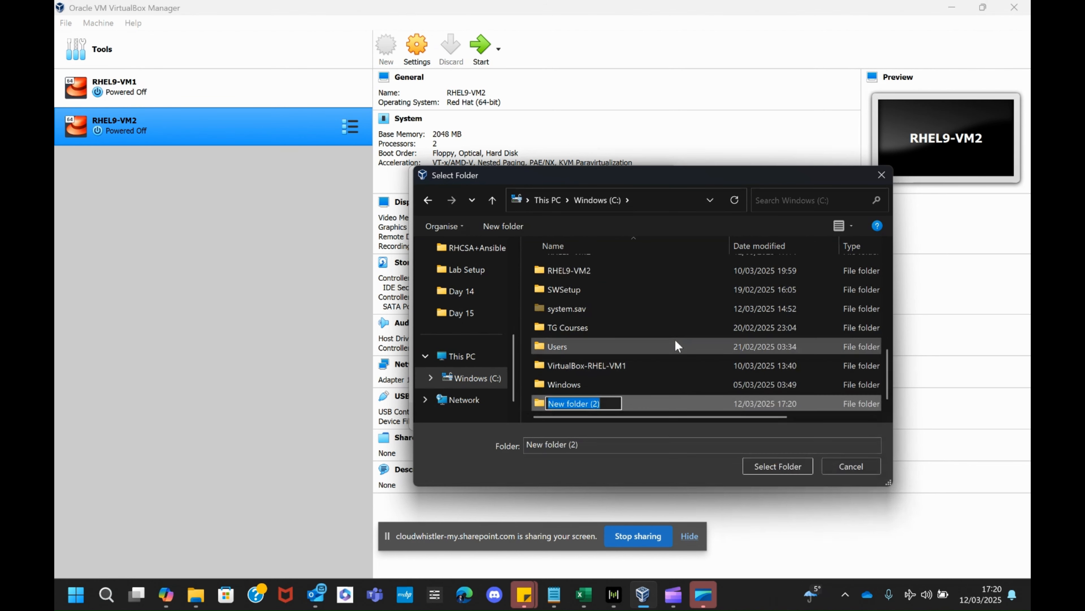
pyautogui.write('RHEK')
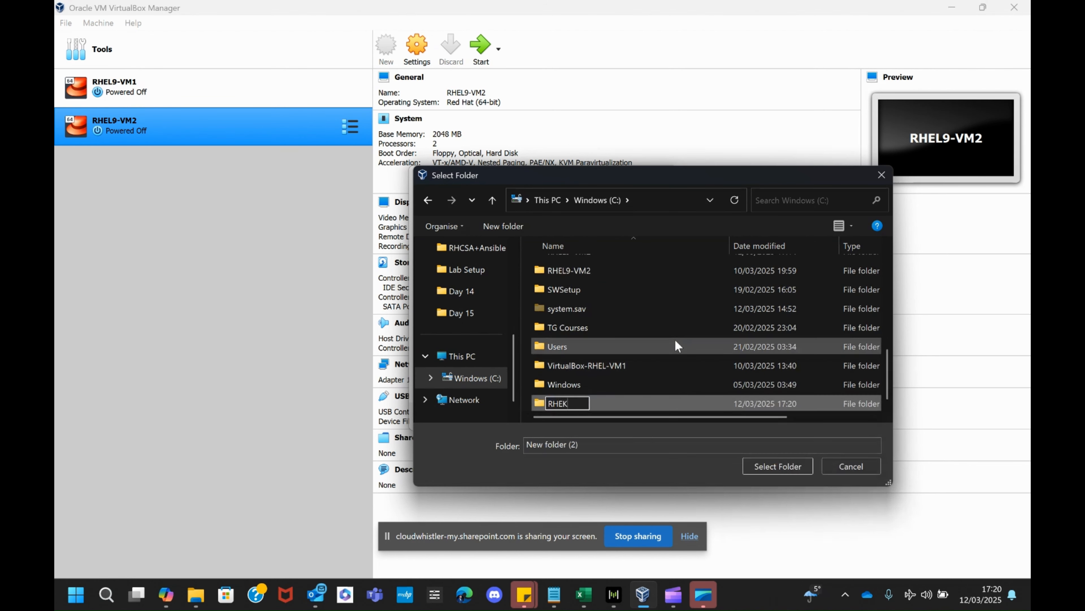
pyautogui.press('BackSpace')
pyautogui.write('L9-VM£')
pyautogui.press('Return')
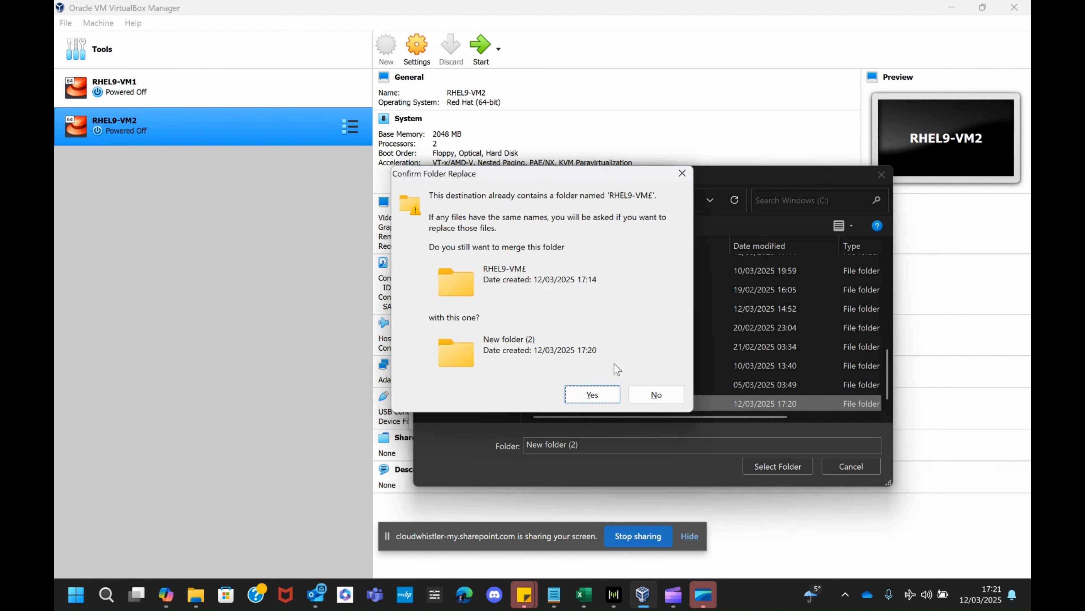
pyautogui.click(656, 395)
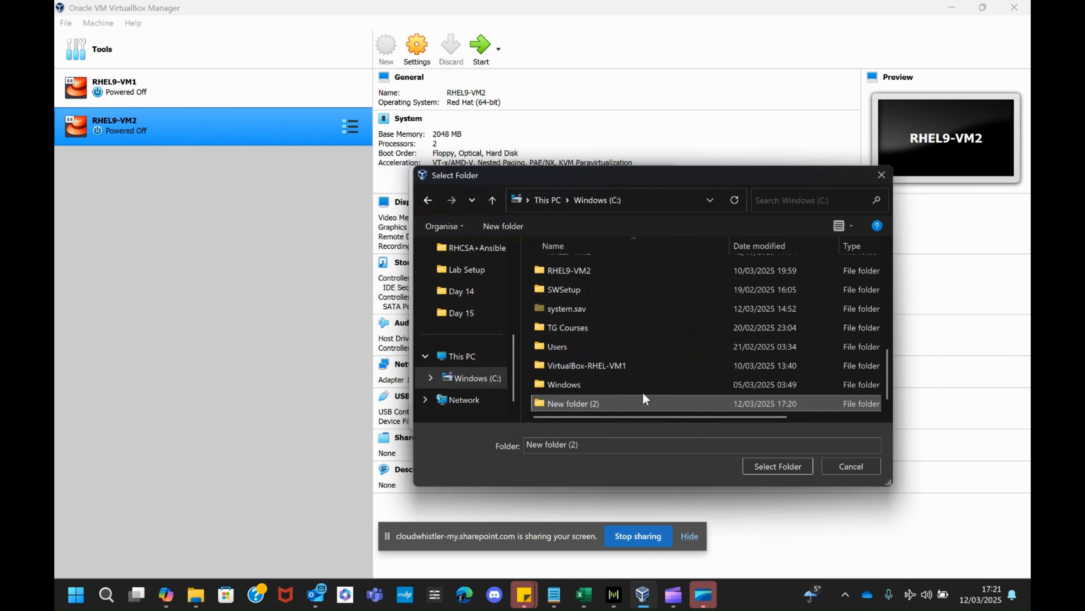
# Step: Name the new folder RHEL9-VM3, choose it as the machine folder, and accept the name and operating system settings
pyautogui.click(604, 402)
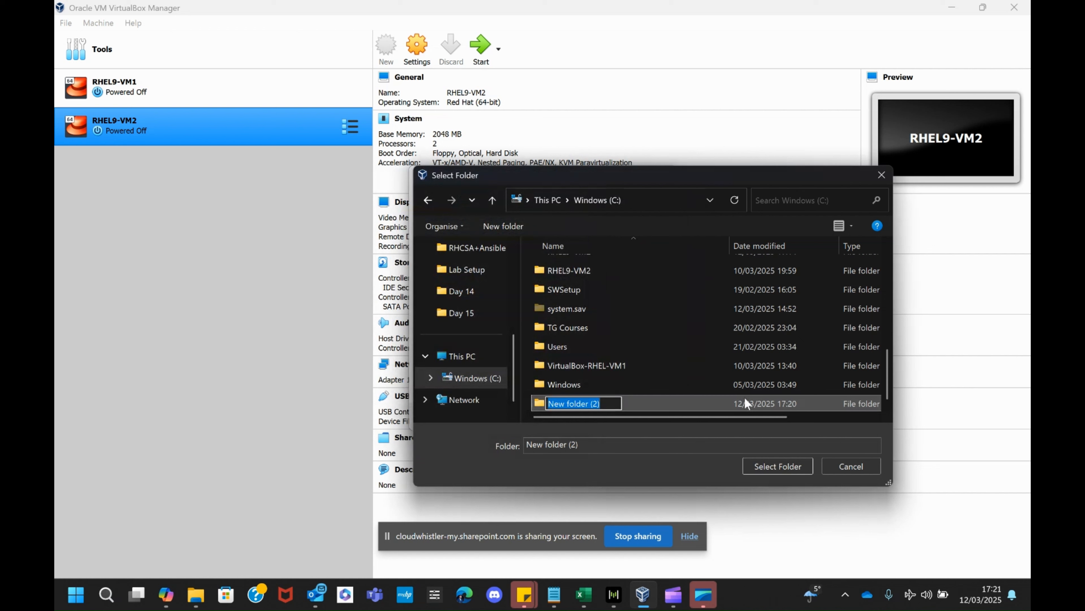
pyautogui.write('RHEL9-')
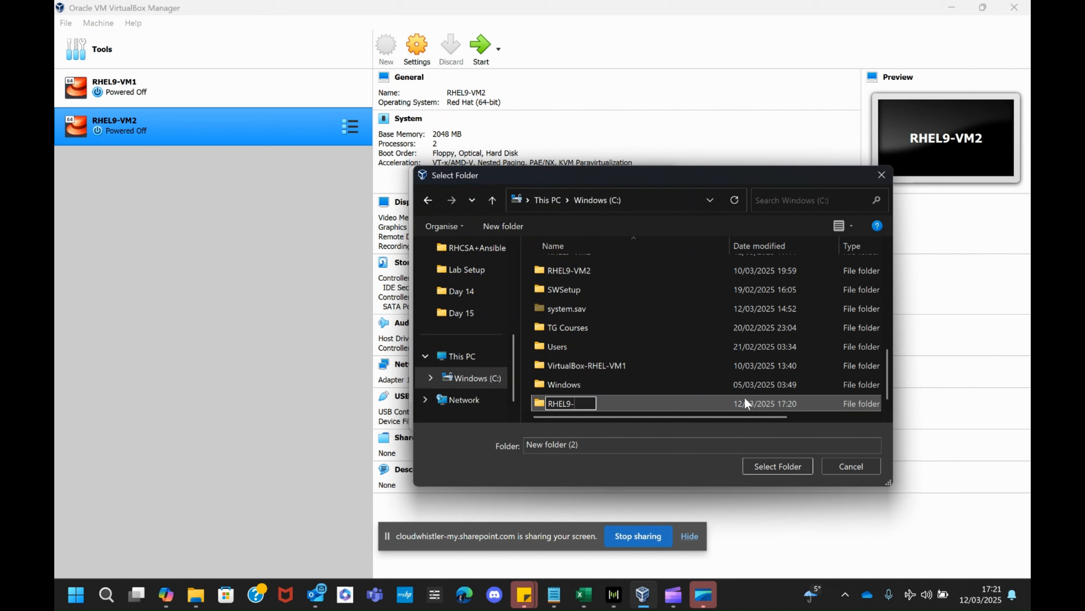
pyautogui.write('VM3')
pyautogui.press('Return')
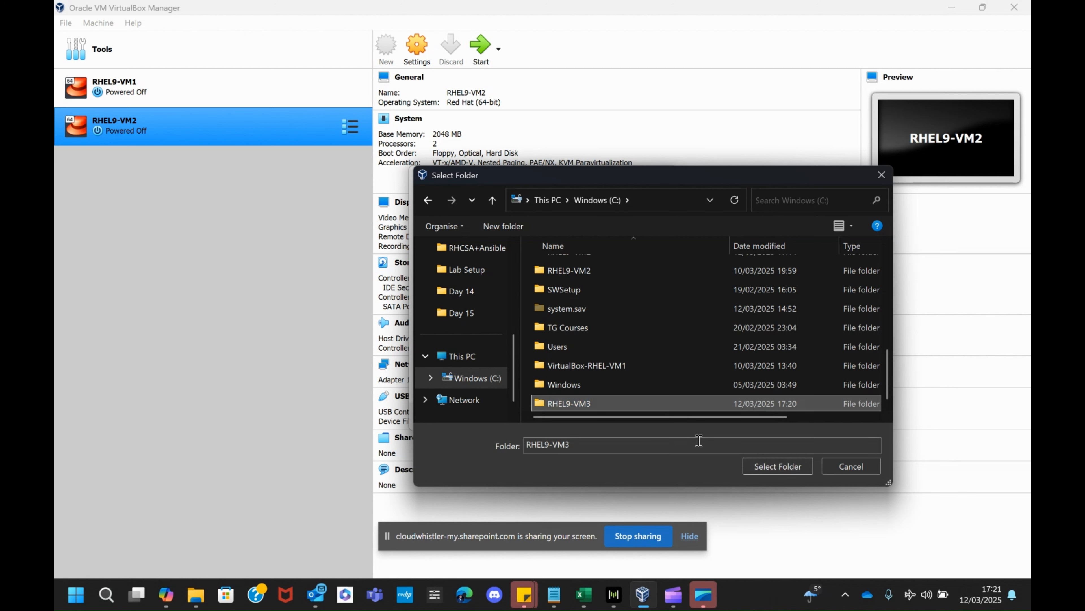
pyautogui.click(777, 466)
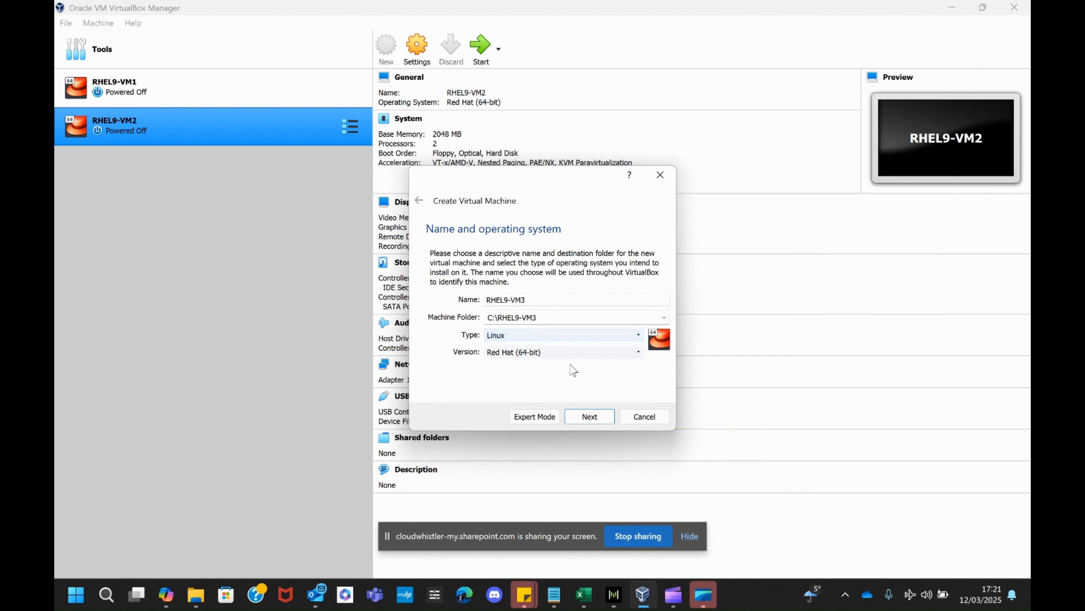
pyautogui.click(589, 417)
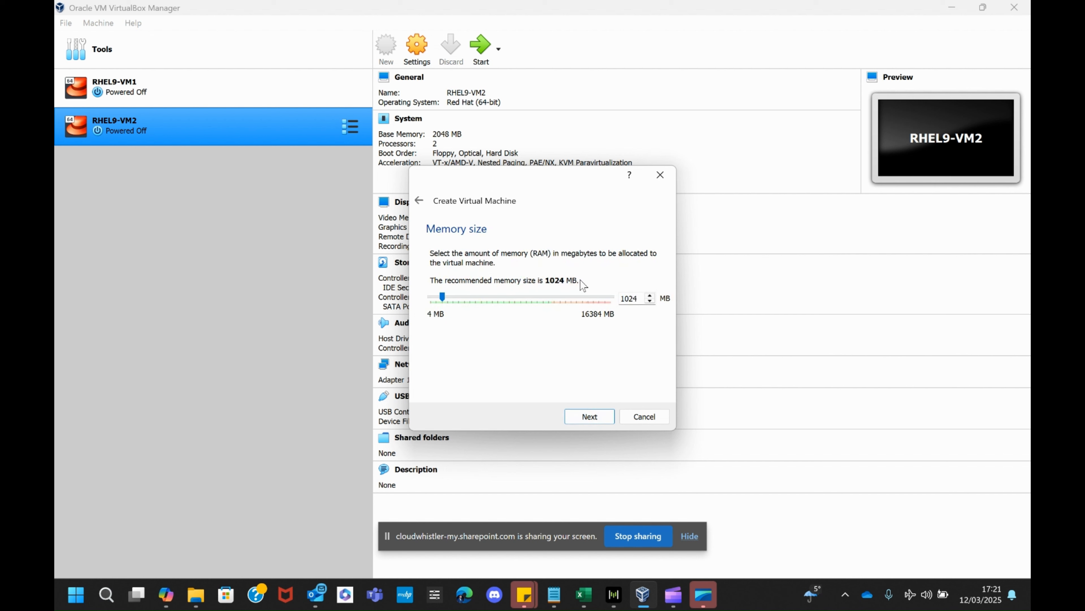
# Step: Allocate 2048 MB of memory to the new virtual machine
pyautogui.press('Tab')
pyautogui.write('2048')
pyautogui.click(589, 416)
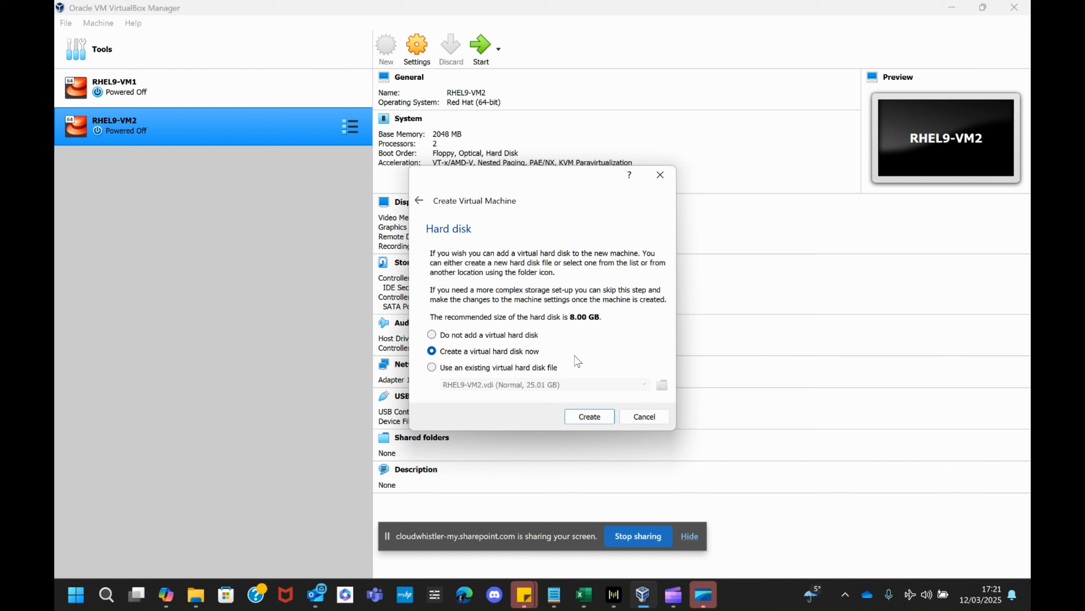
# Step: Choose to create a virtual hard disk now as a dynamically allocated VDI (VirtualBox Disk Image)
pyautogui.click(598, 415)
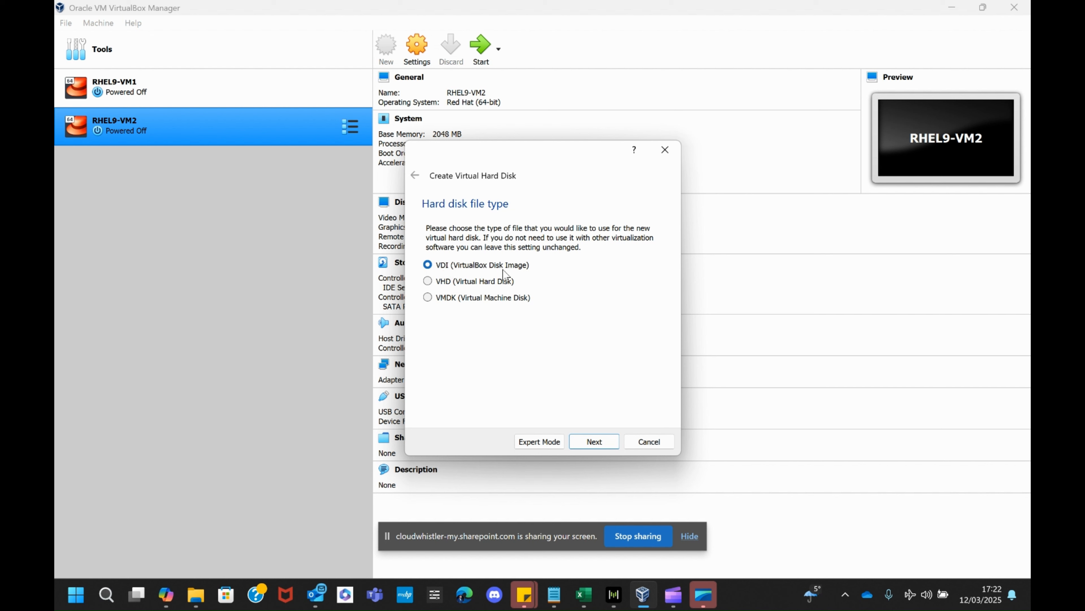
pyautogui.click(606, 446)
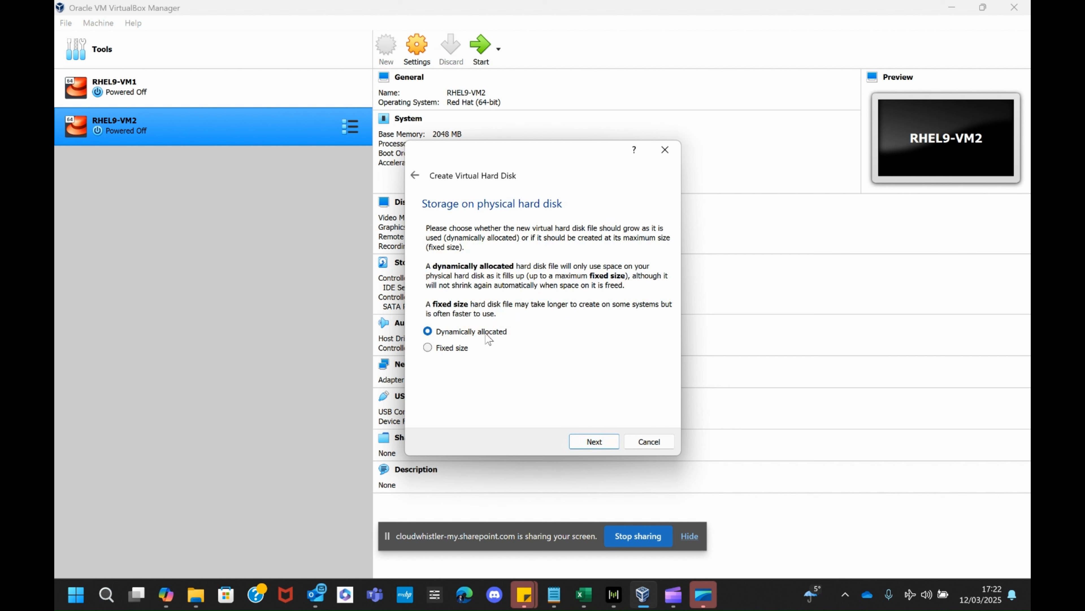
pyautogui.click(603, 442)
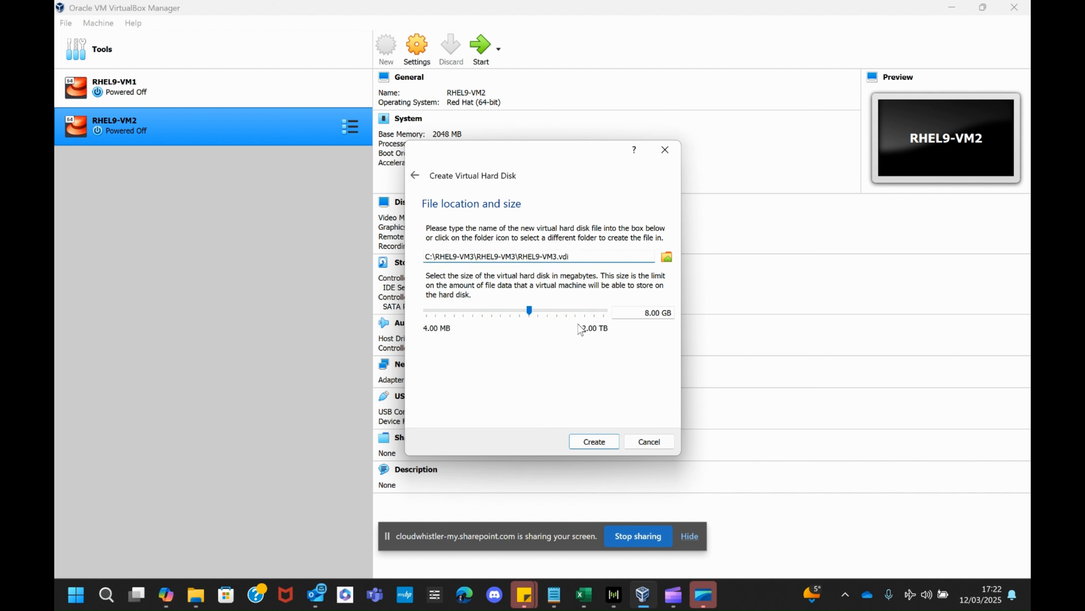
# Step: Set the virtual hard disk size to 25 GB, create the disk, and dismiss the message notification
pyautogui.click(647, 316)
pyautogui.write('25')
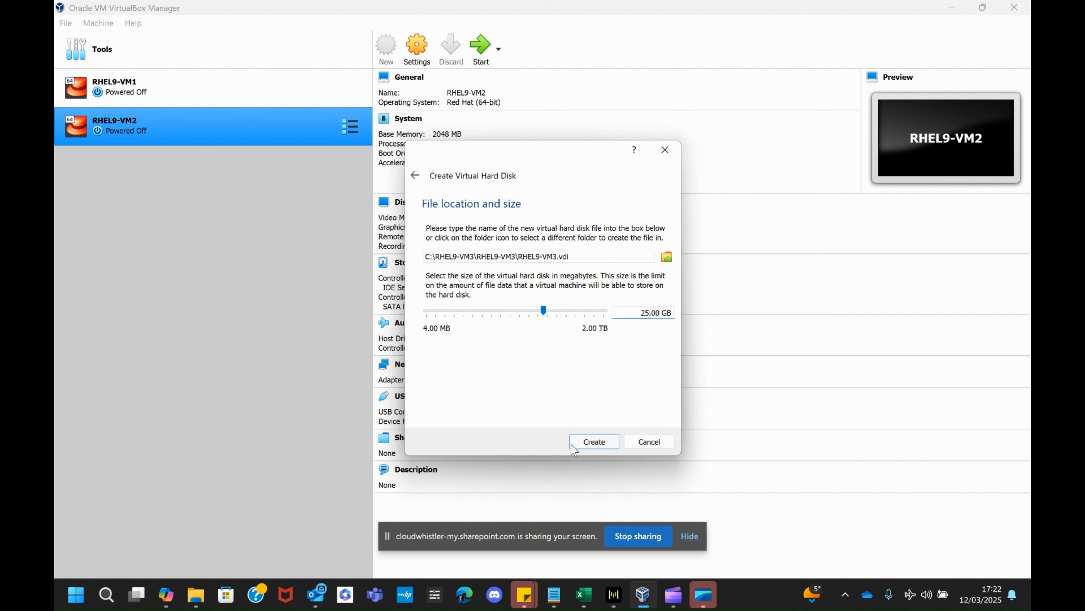
pyautogui.click(605, 443)
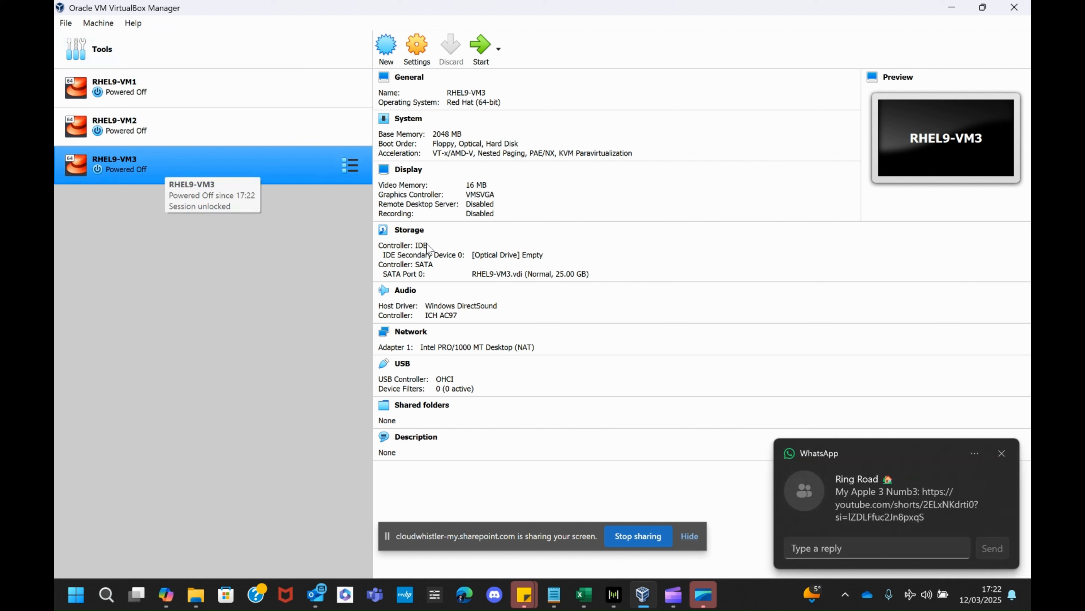
pyautogui.click(1002, 452)
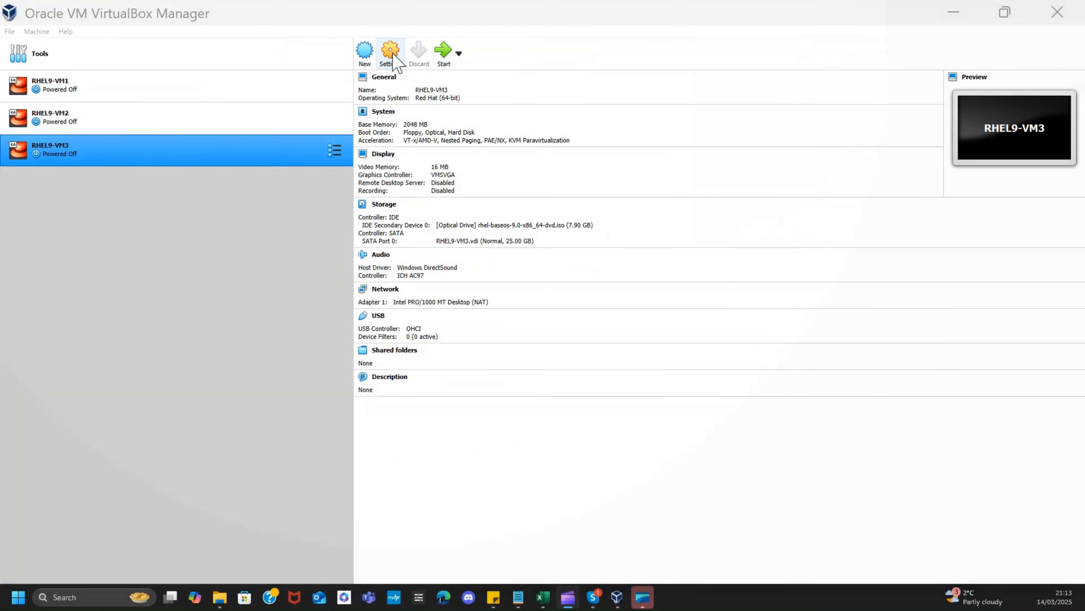
# Step: Set the pointing device to USB Tablet in the System settings of RHEL9-VM3
pyautogui.click(390, 56)
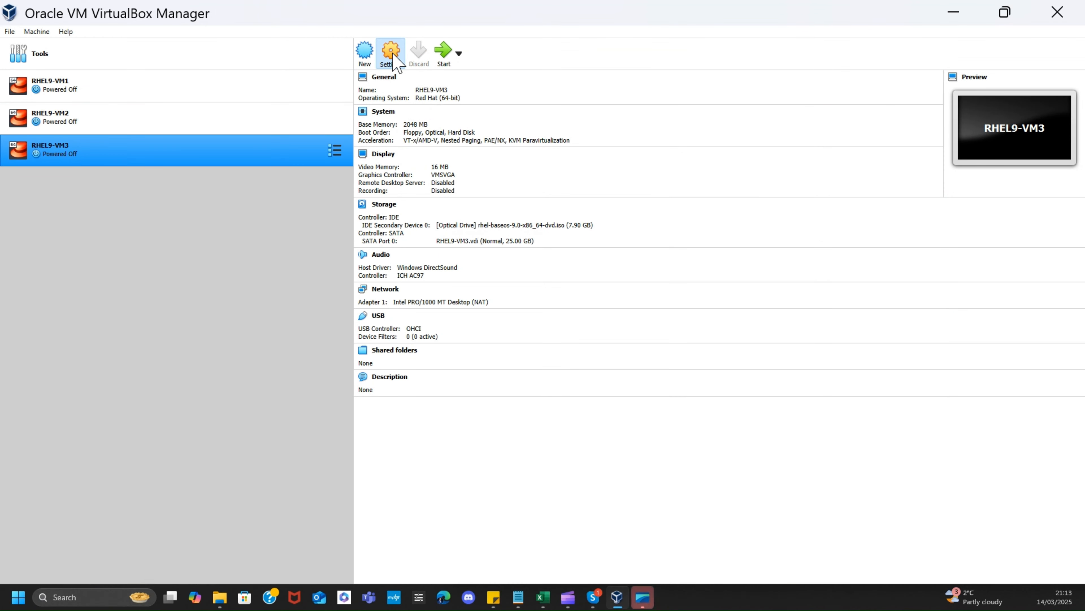
pyautogui.moveTo(591, 135); pyautogui.dragTo(389, 33)
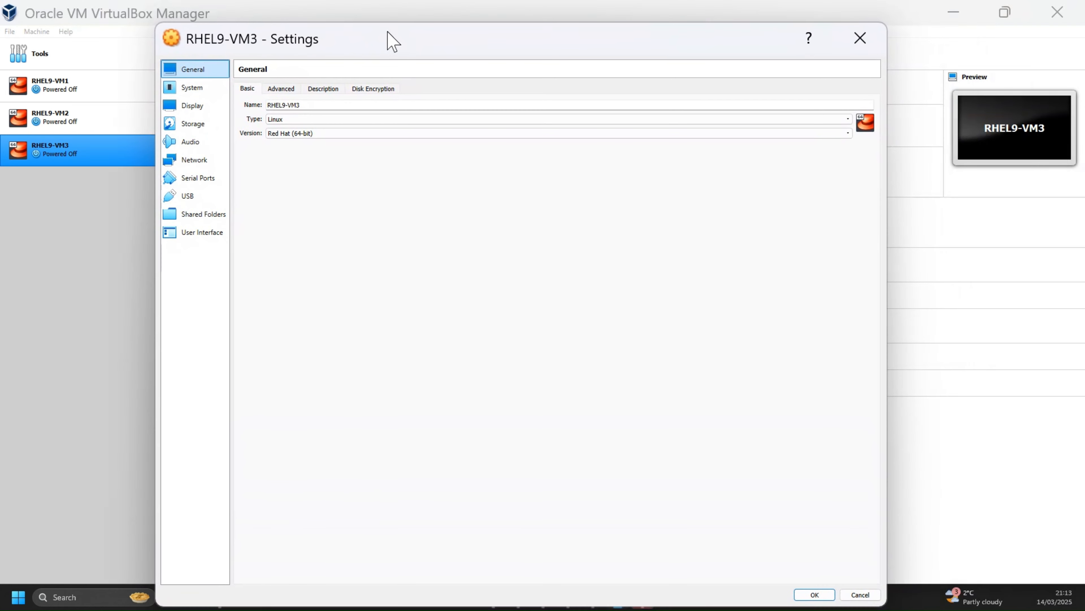
pyautogui.click(196, 94)
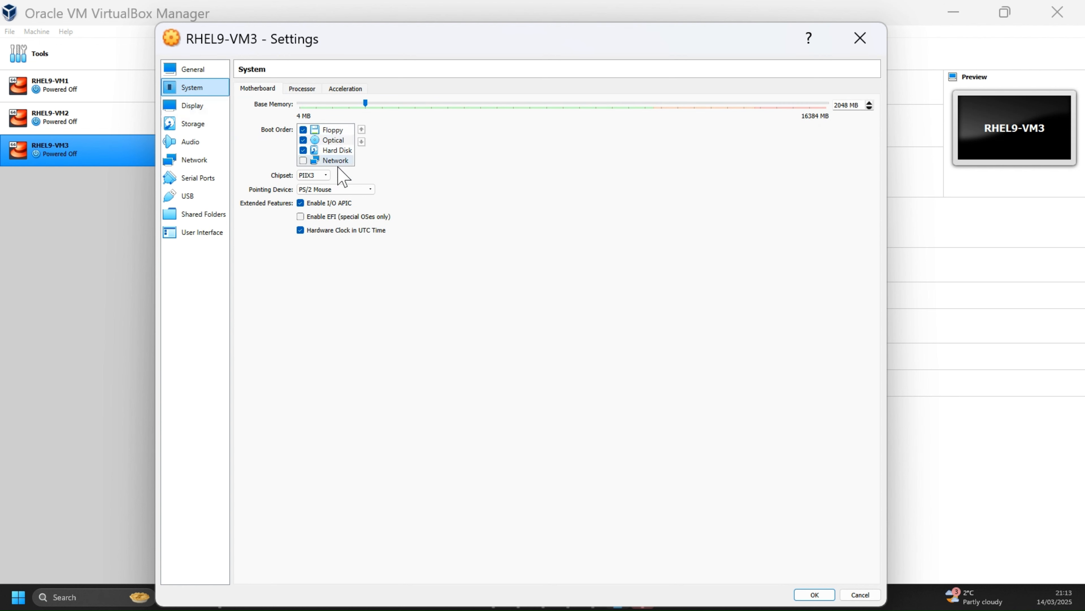
pyautogui.click(358, 190)
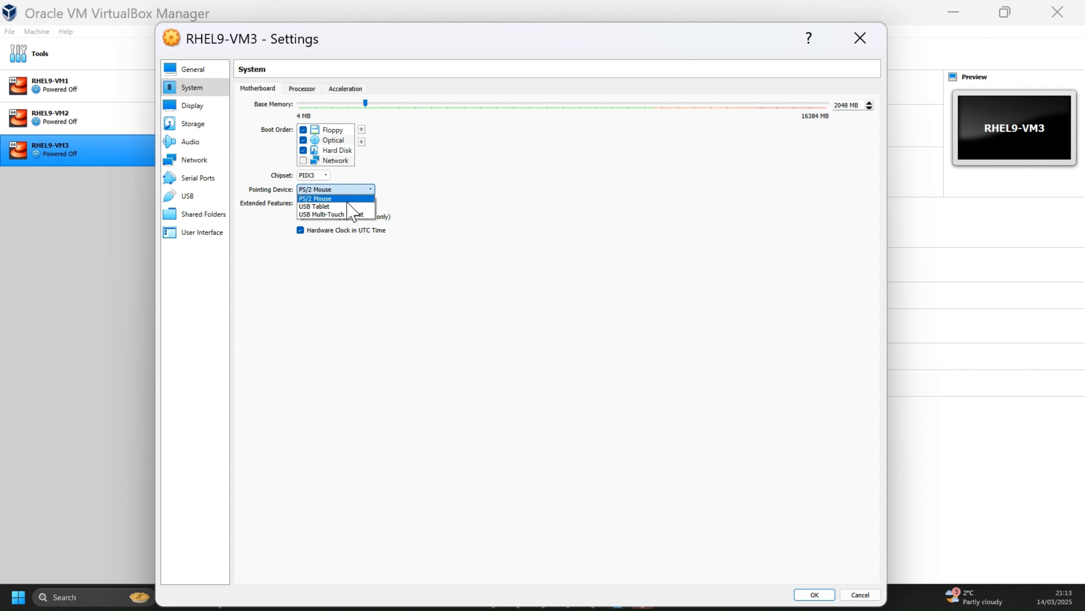
pyautogui.click(342, 208)
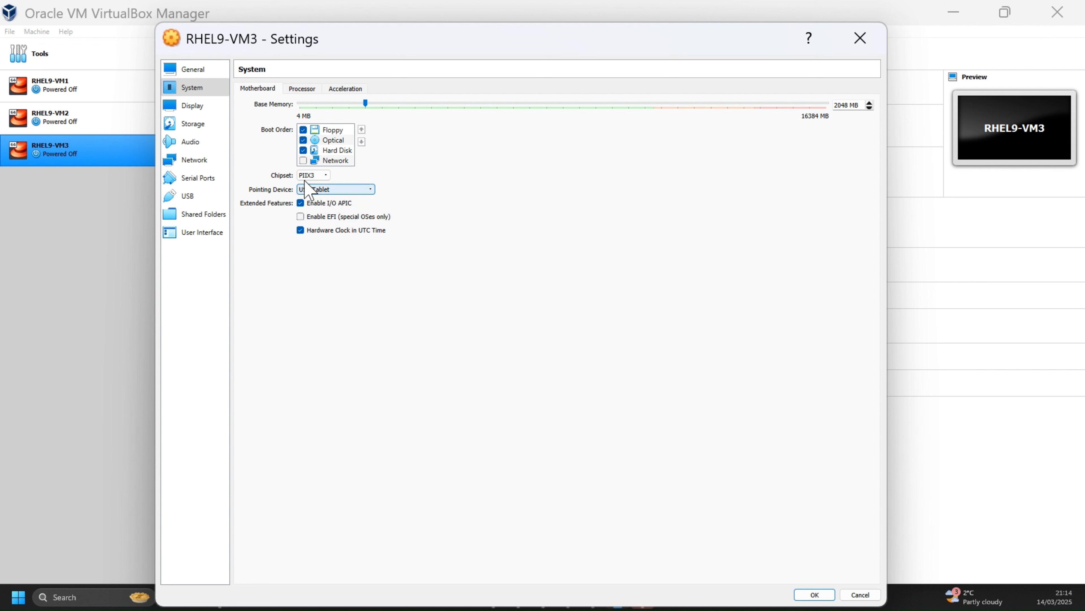
# Step: Set the number of processors for RHEL9-VM3 to 2 and save the settings
pyautogui.click(303, 89)
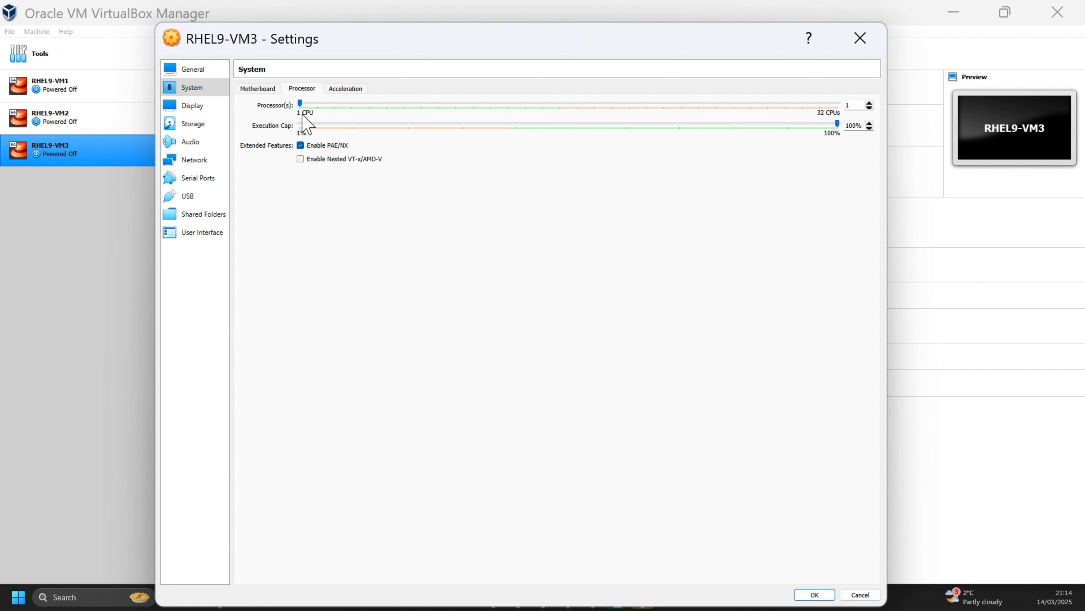
pyautogui.click(313, 102)
pyautogui.moveTo(697, 43); pyautogui.dragTo(666, 22)
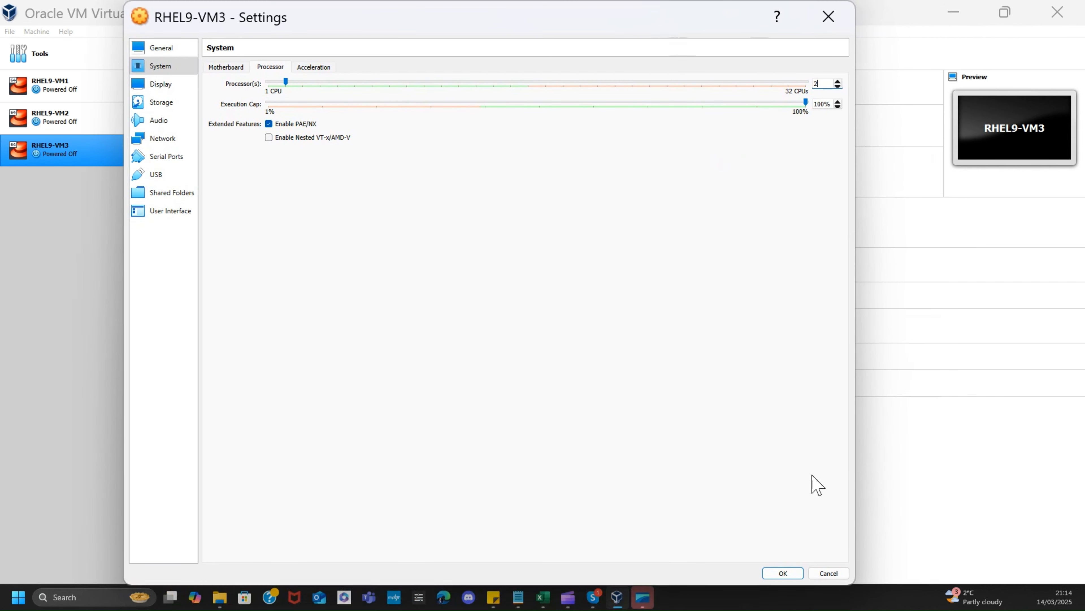
pyautogui.click(783, 573)
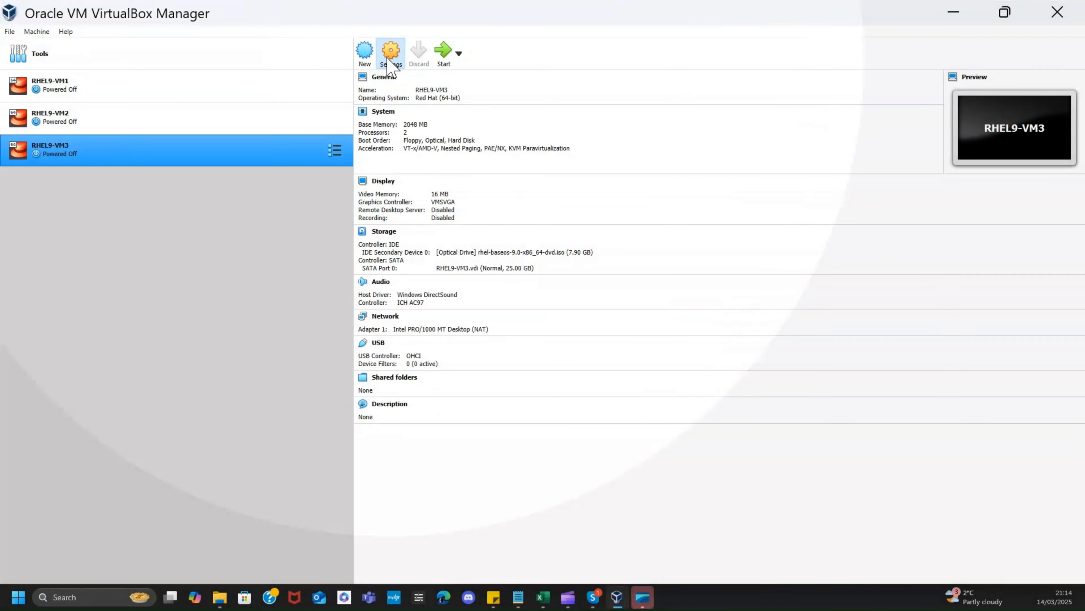
# Step: Review the motherboard and processor settings of RHEL9-VM3, and close the settings without changing anything
pyautogui.click(388, 55)
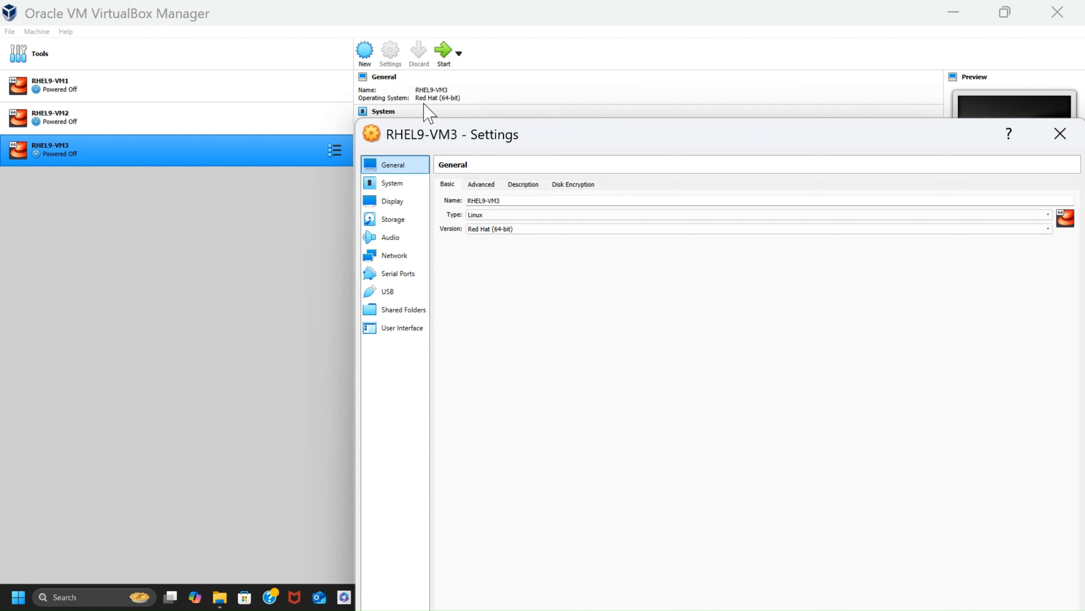
pyautogui.click(400, 189)
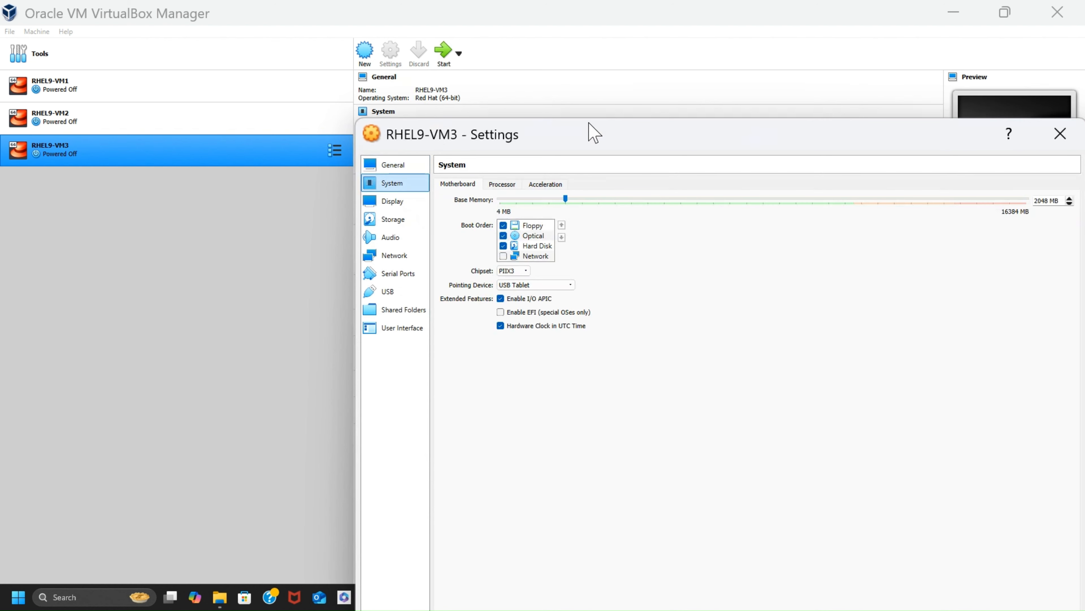
pyautogui.moveTo(613, 136); pyautogui.dragTo(414, 32)
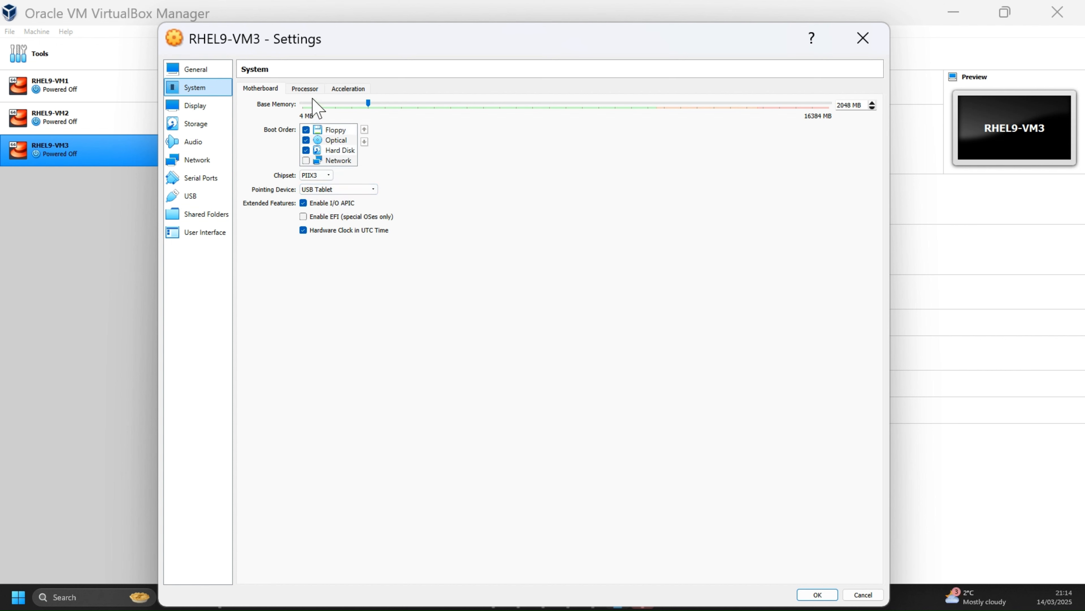
pyautogui.click(305, 89)
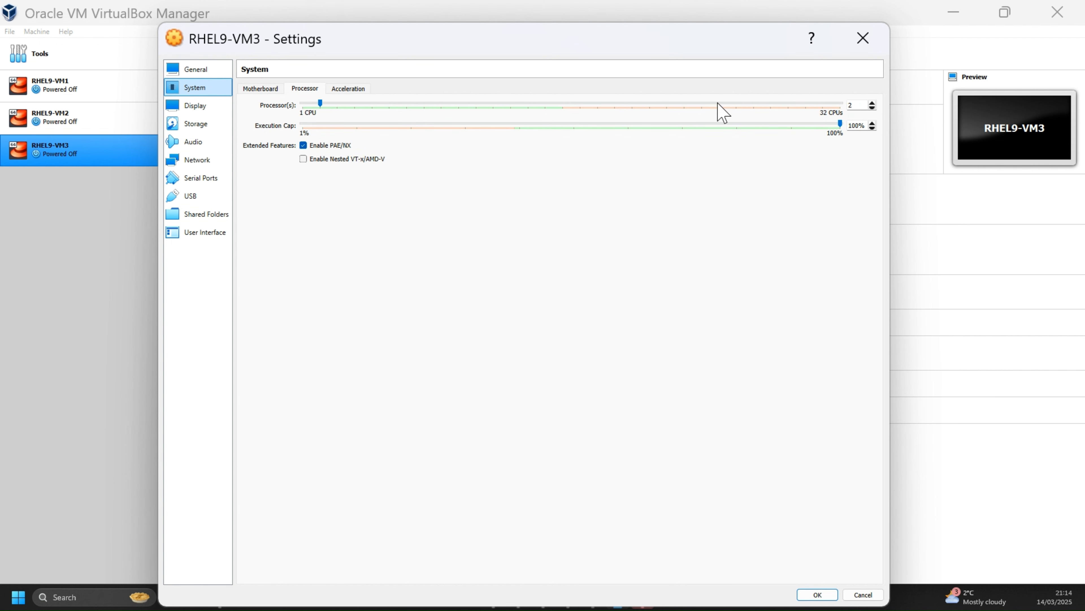
pyautogui.moveTo(730, 43); pyautogui.dragTo(726, 5)
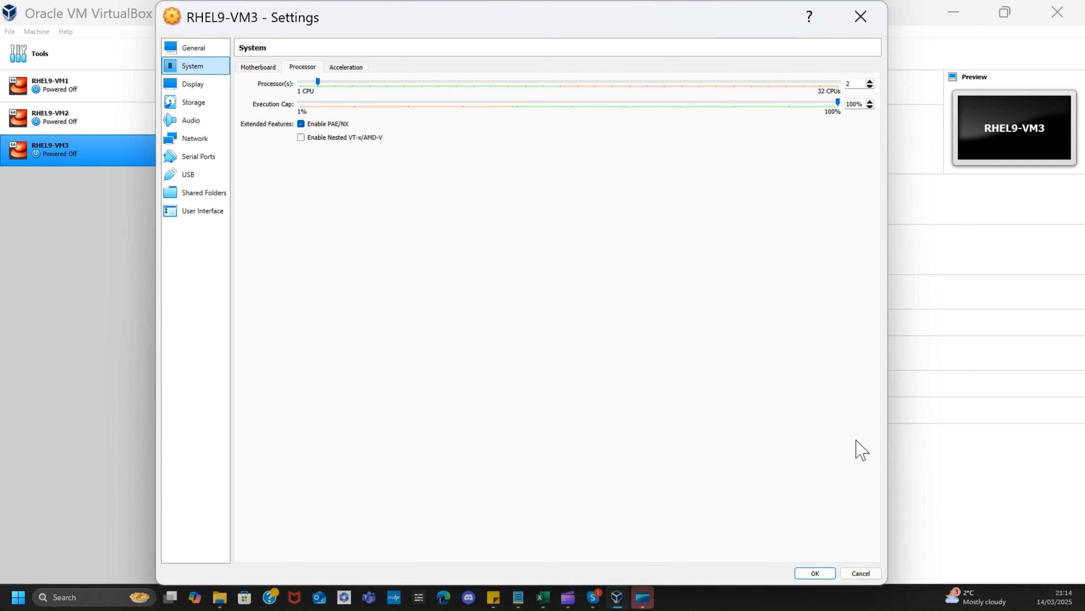
pyautogui.click(863, 572)
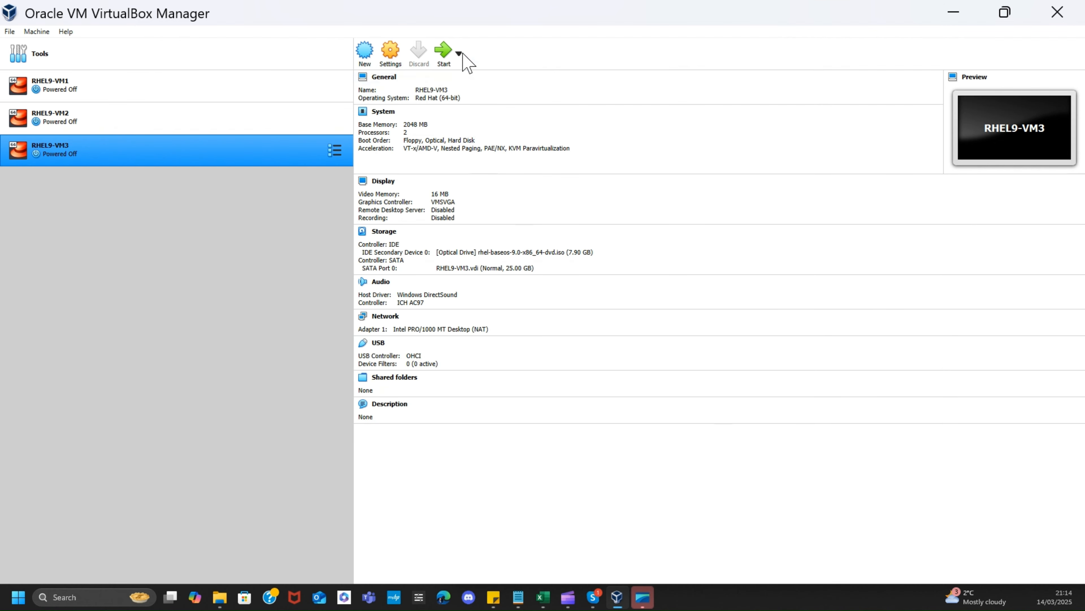
# Step: Start RHEL9-VM3 and boot it with the Install Red Hat Enterprise Linux 9.0 option
pyautogui.click(443, 60)
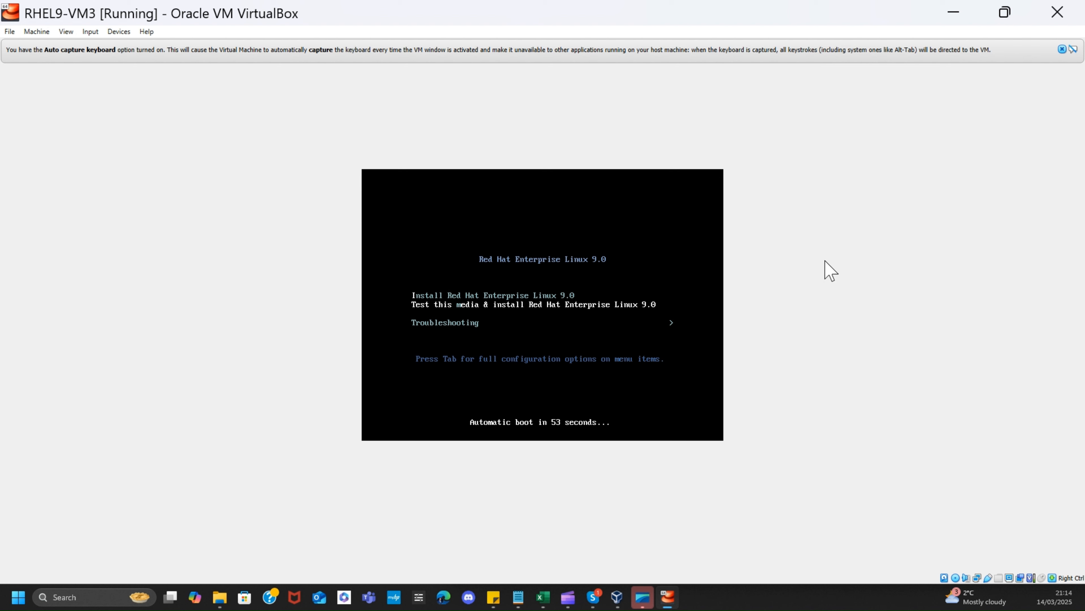
pyautogui.press('Up')
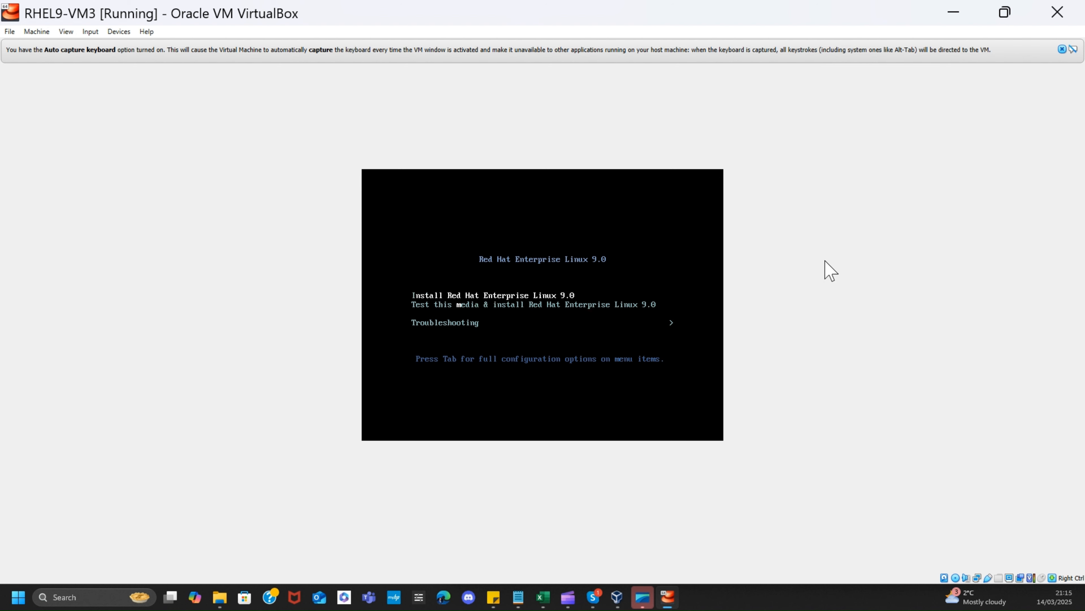
pyautogui.press('Return')
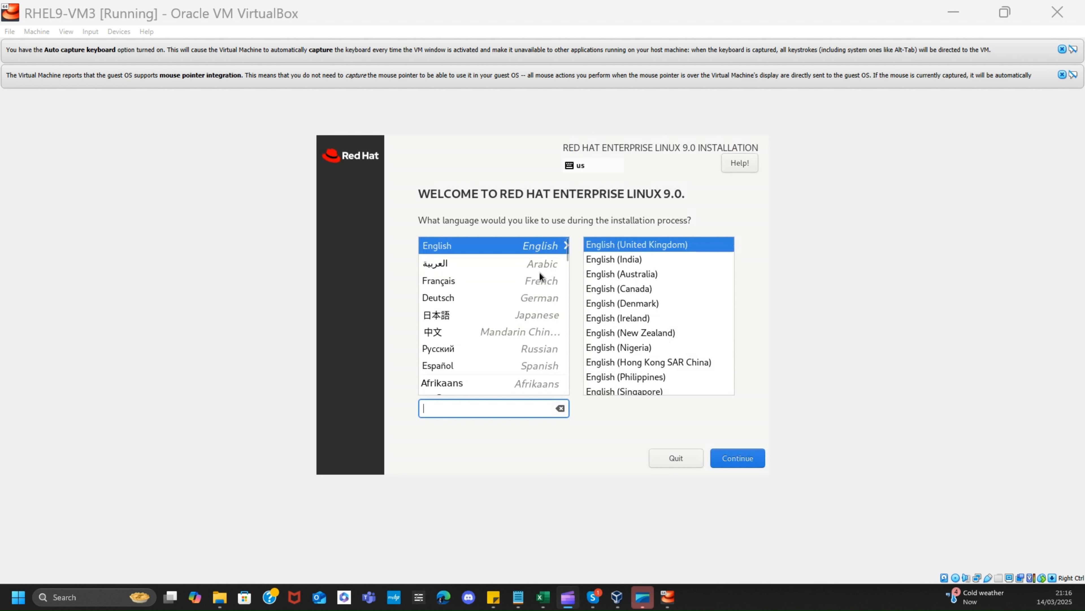
# Step: Select English as the language for the Red Hat Enterprise Linux 9.0 installation
pyautogui.click(509, 245)
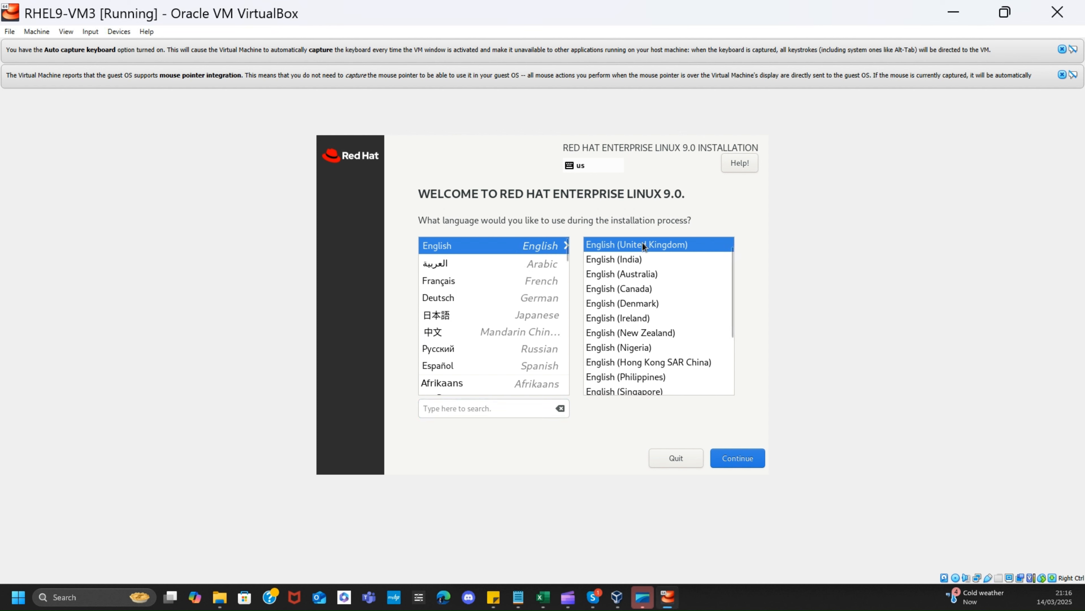